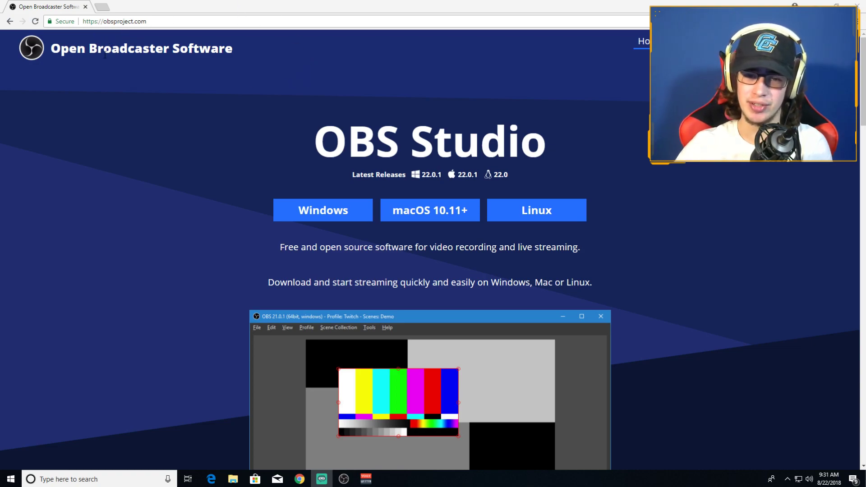
Go to the obsproject.com download page and browse the Windows, macOS and Linux installers.
left_click(144, 21)
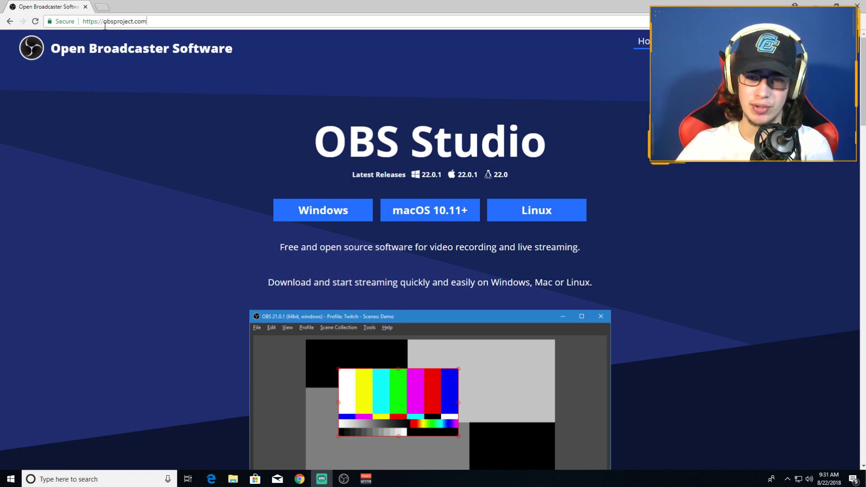
left_click(112, 74)
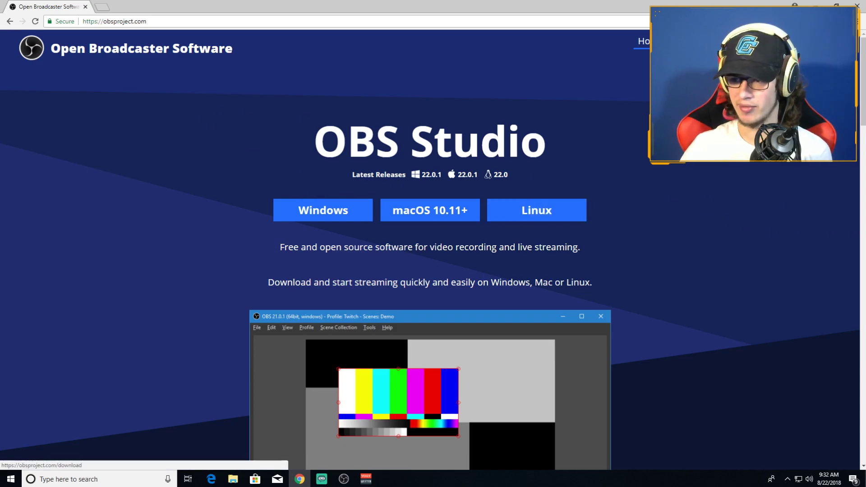
left_click(691, 41)
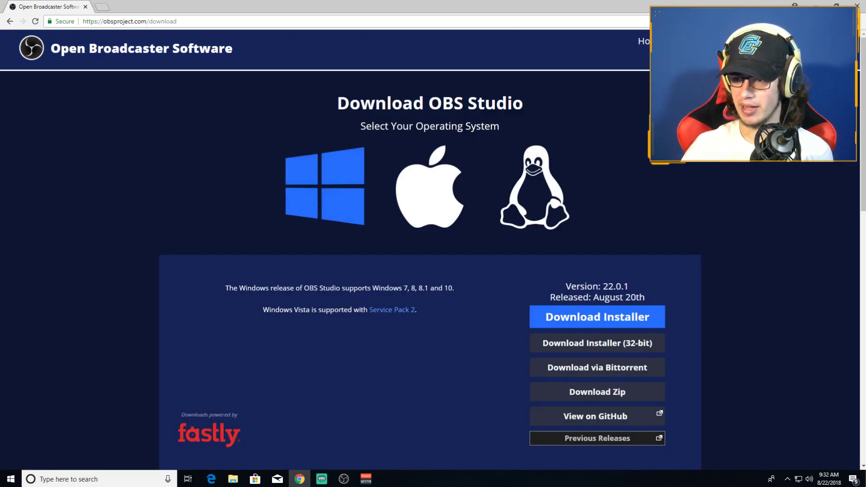
scroll(563, 387, "down", 2)
scroll(605, 368, "up", 1)
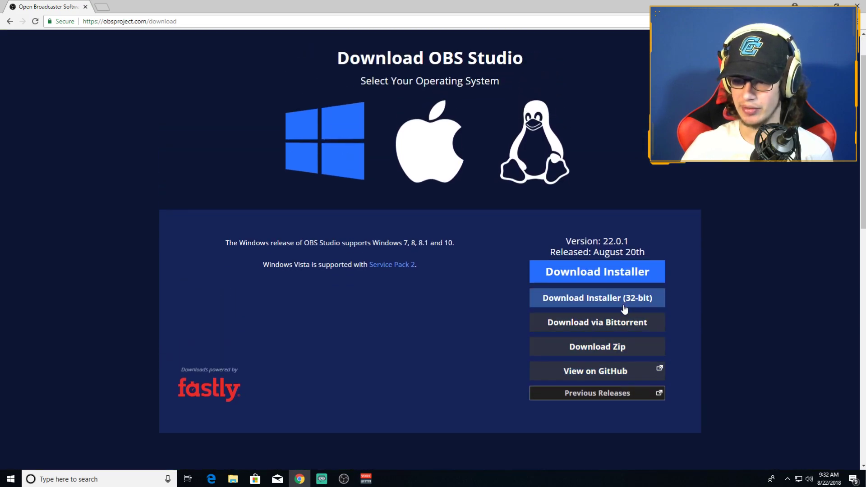
scroll(632, 343, "up", 1)
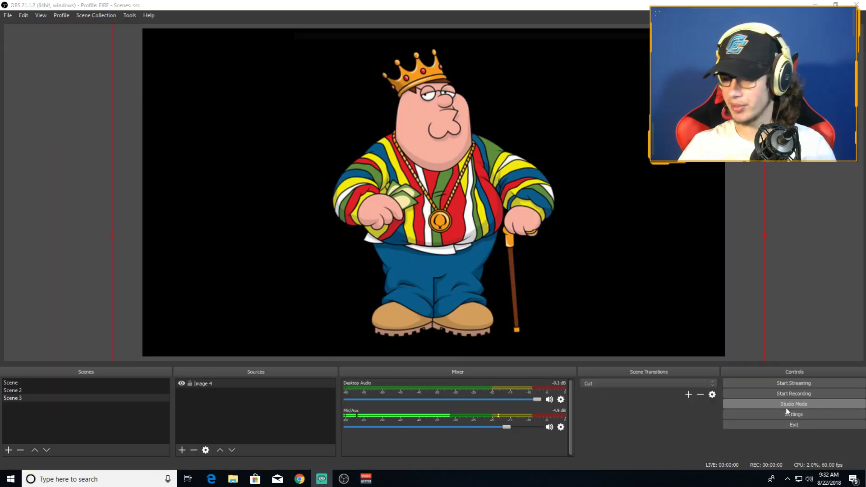
Switch through Scene, Scene 2 and Scene 3, then bring up the OBS Settings window.
left_click(33, 384)
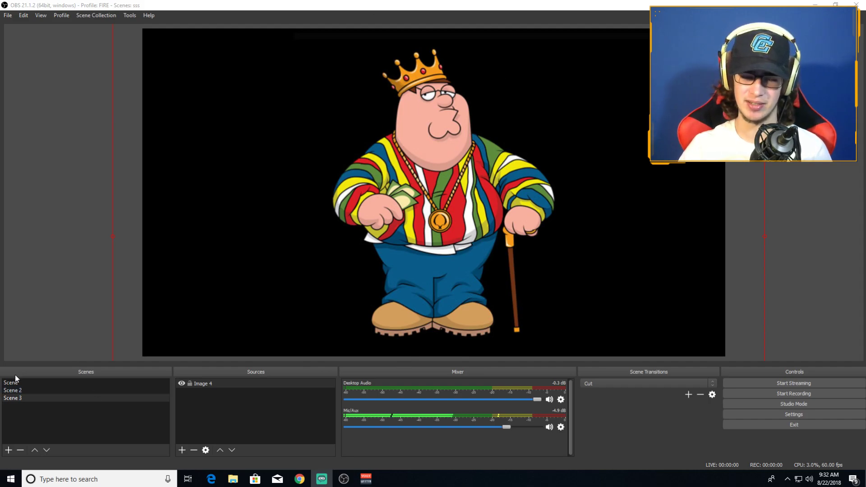
left_click(14, 390)
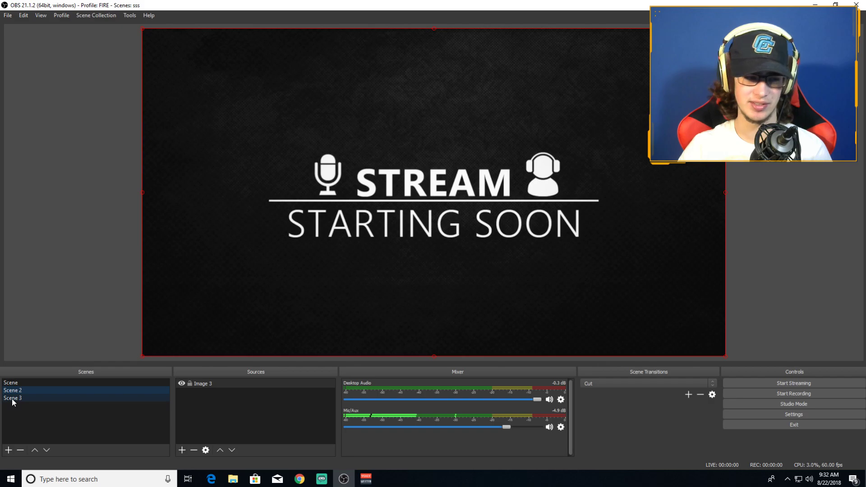
left_click(14, 398)
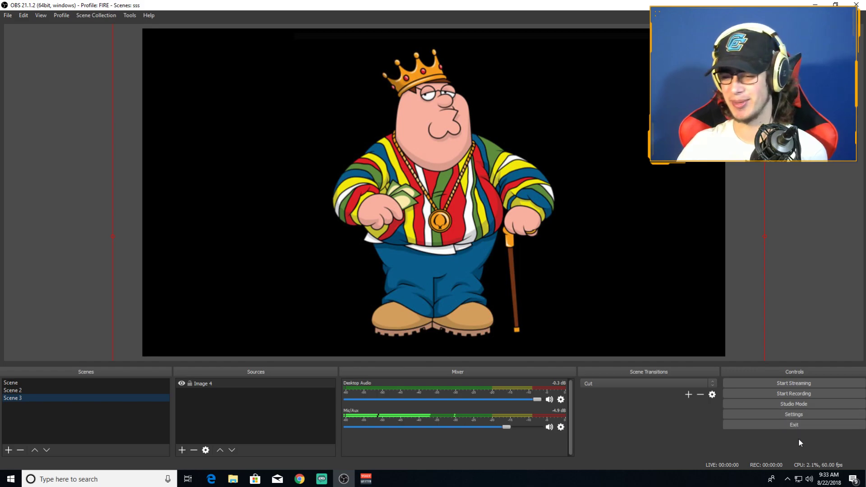
left_click(806, 414)
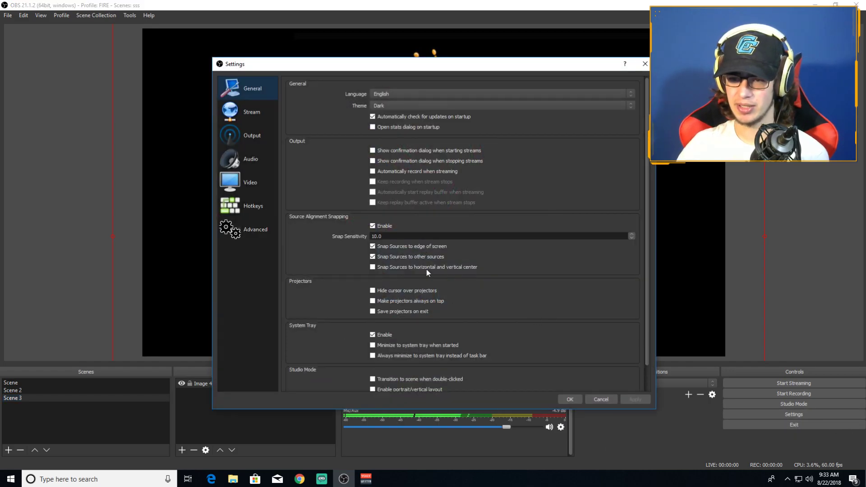
Keep the Dark theme and review streaming: Twitch service, US East: New York, NY server.
left_click(397, 104)
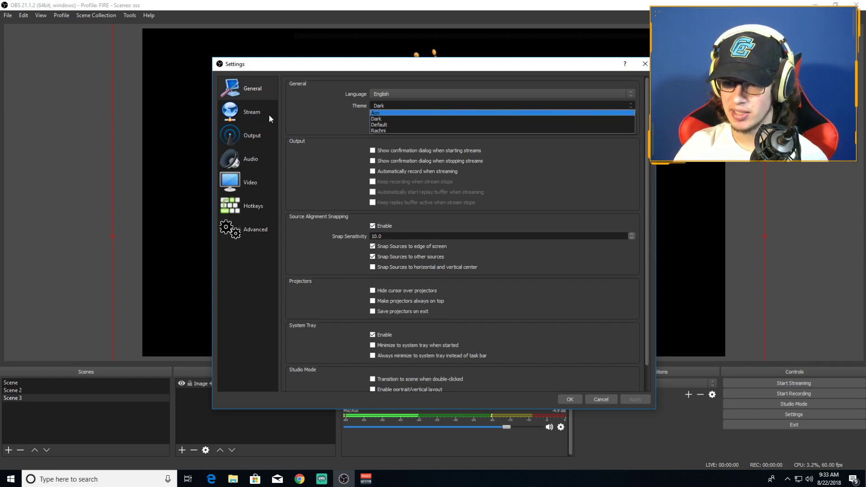
left_click(339, 120)
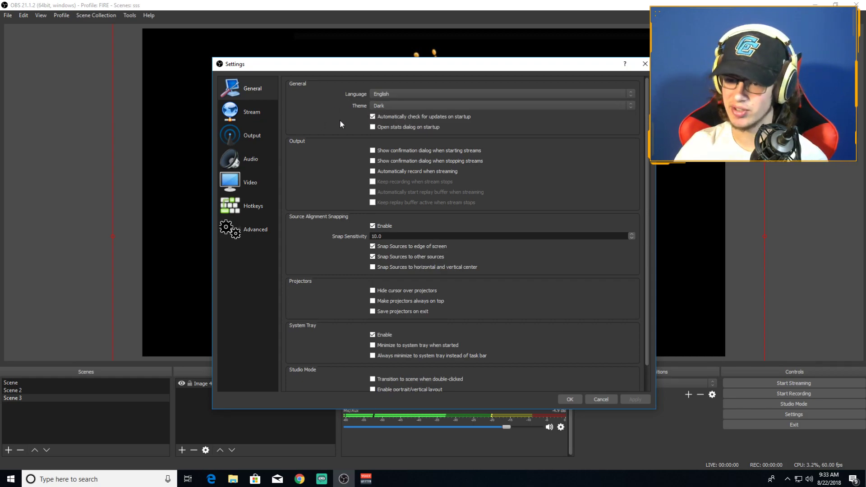
left_click(255, 121)
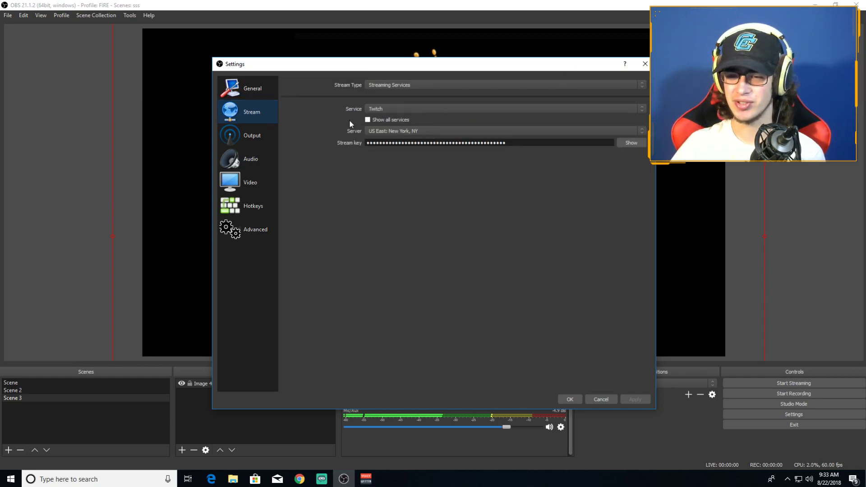
left_click_drag(513, 143, 367, 143)
left_click(335, 175)
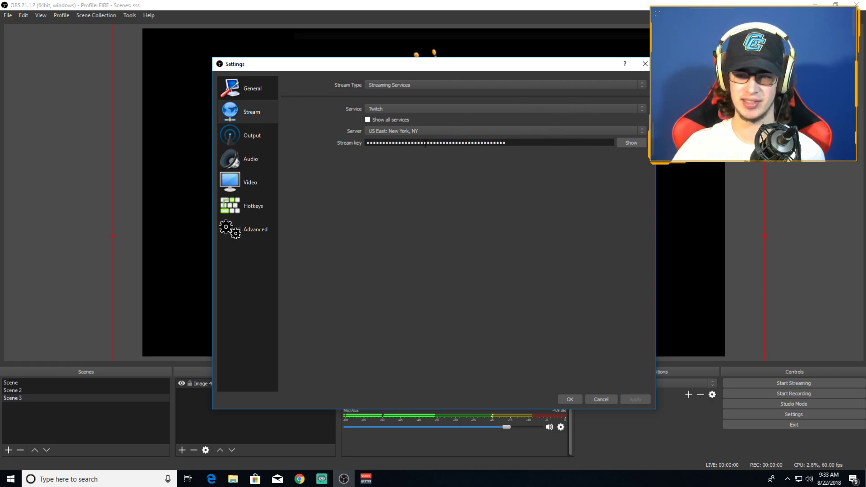
left_click(405, 134)
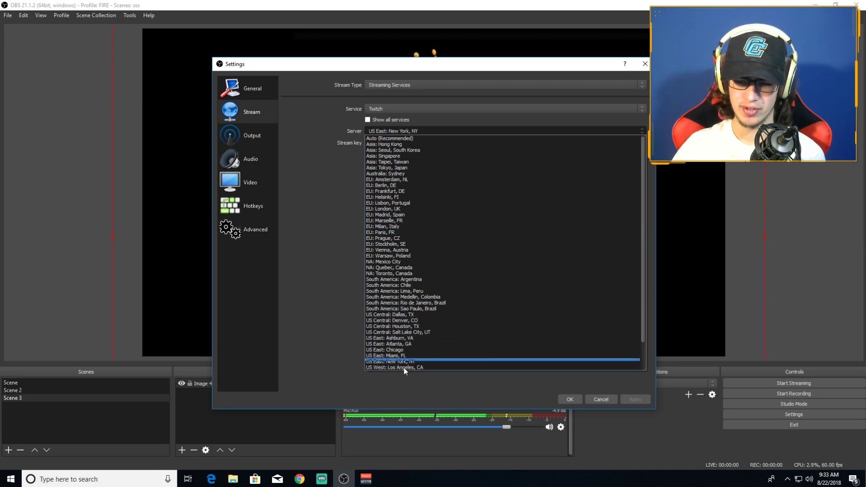
left_click(310, 368)
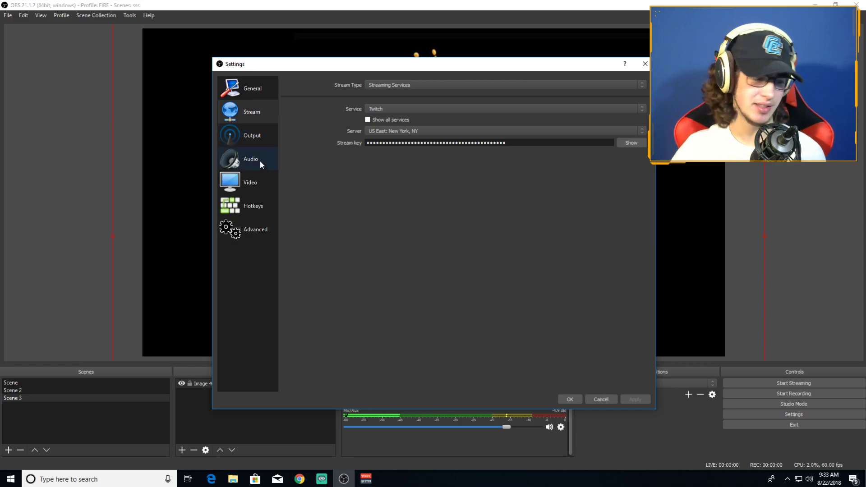
Review Advanced streaming output: x264 encoder, CBR rate control and 5000 bitrate.
left_click(253, 136)
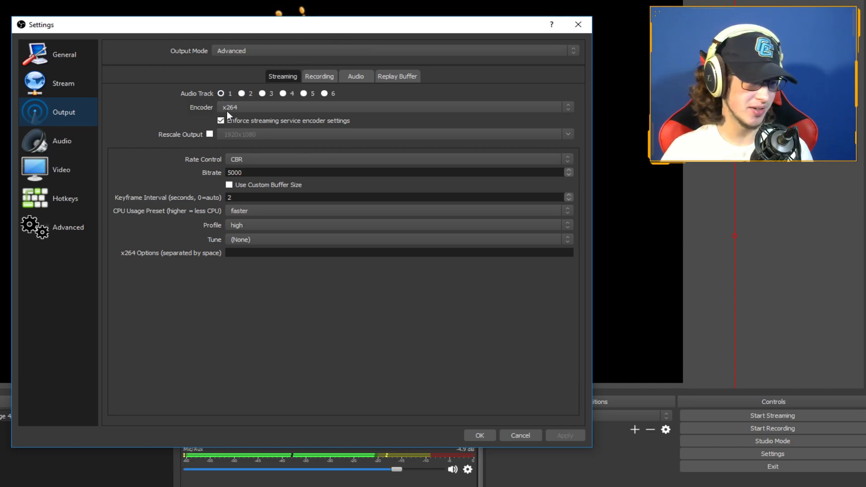
left_click(249, 103)
left_click(246, 104)
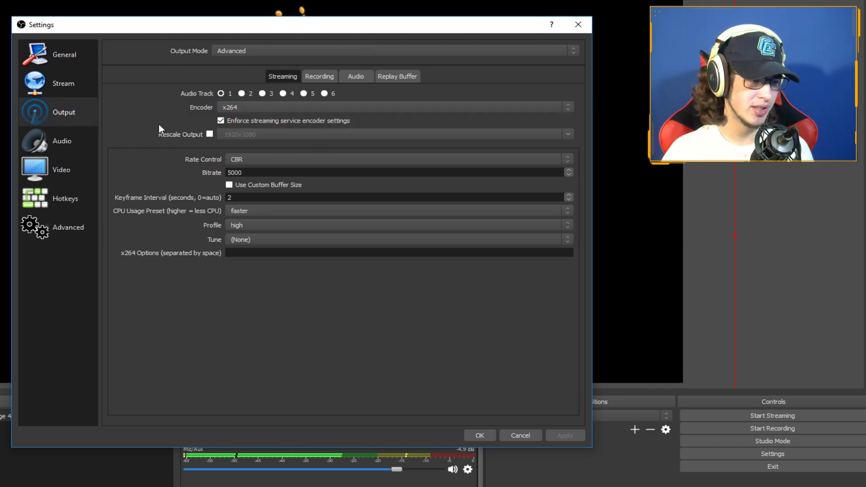
left_click(304, 105)
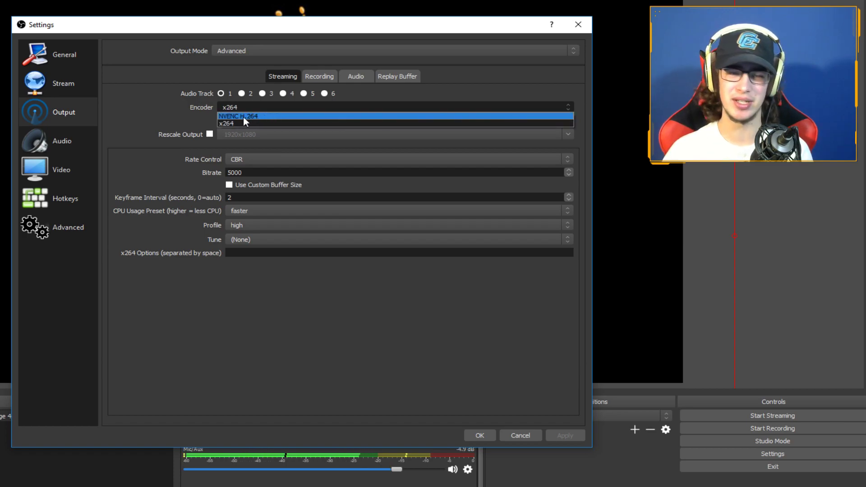
left_click(161, 123)
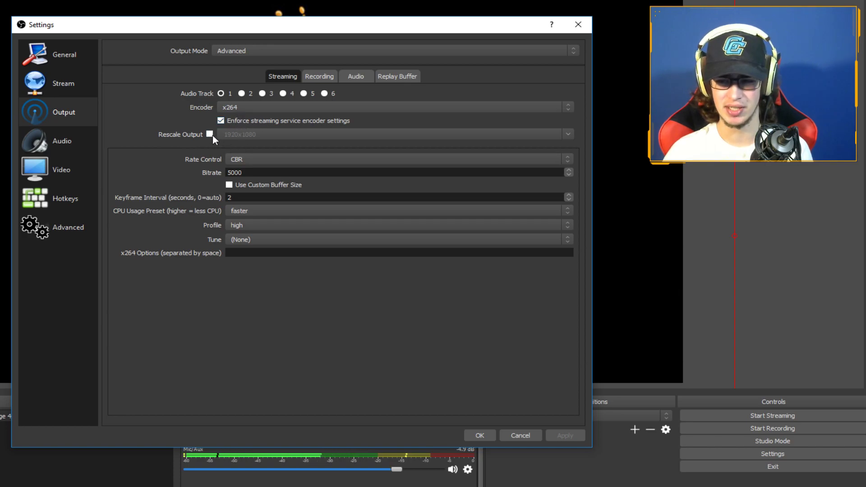
left_click(242, 162)
left_click(244, 160)
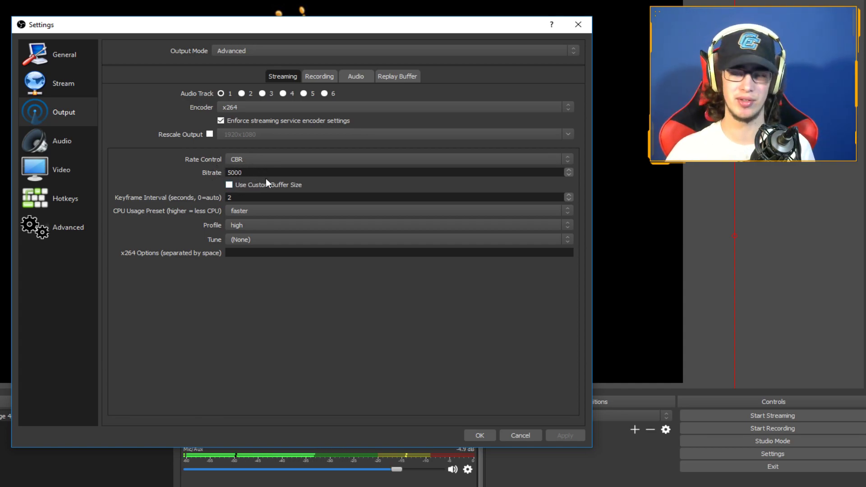
left_click_drag(246, 173, 119, 181)
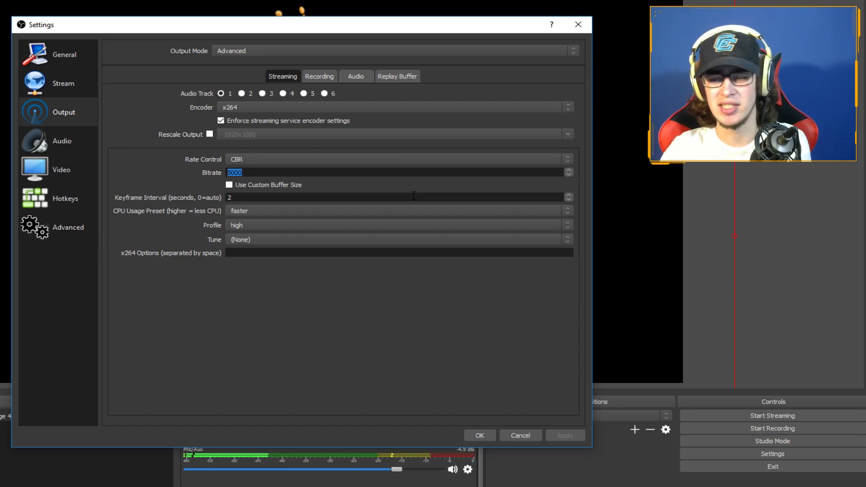
left_click(268, 172)
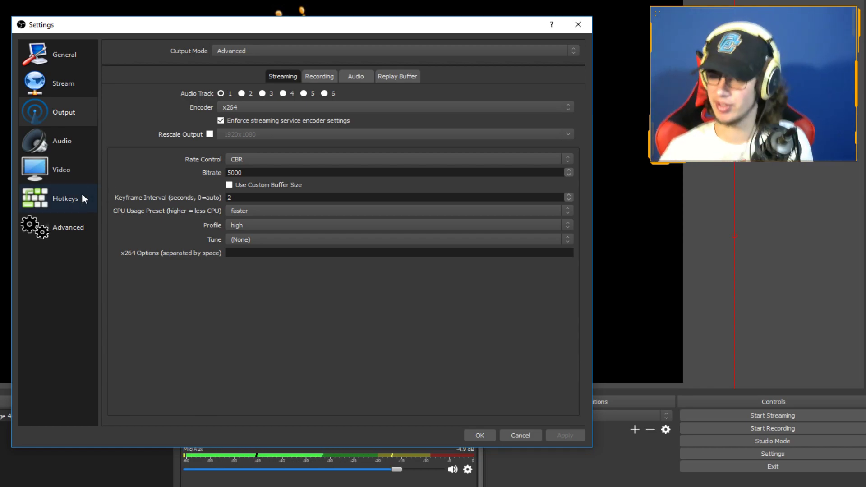
Edit the streaming bitrate, trying 5500 and 70 before clearing the field back to 4700.
double_click(284, 171)
type("55")
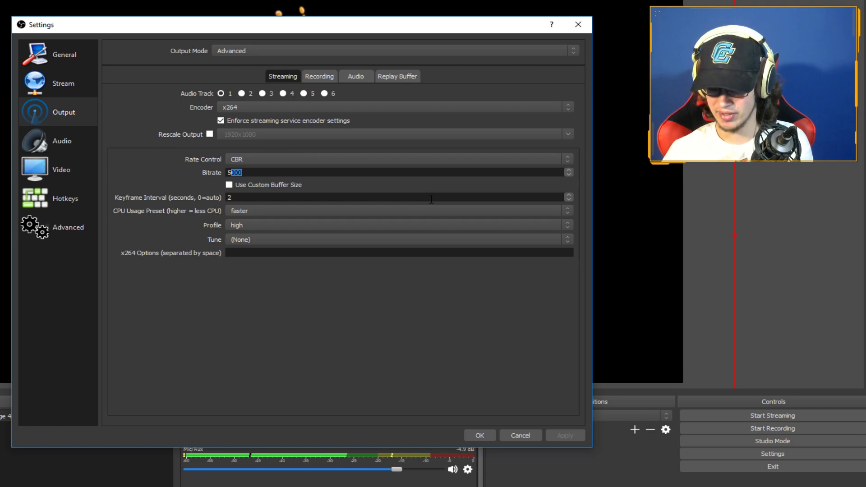
type("00")
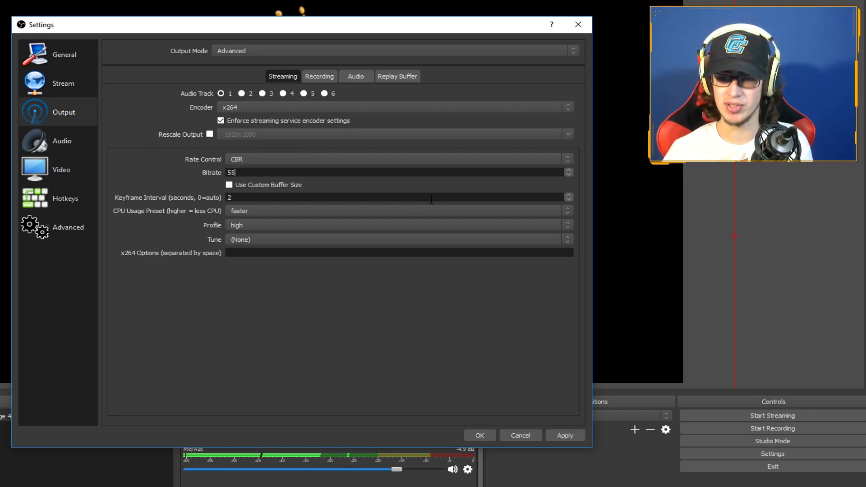
type("700")
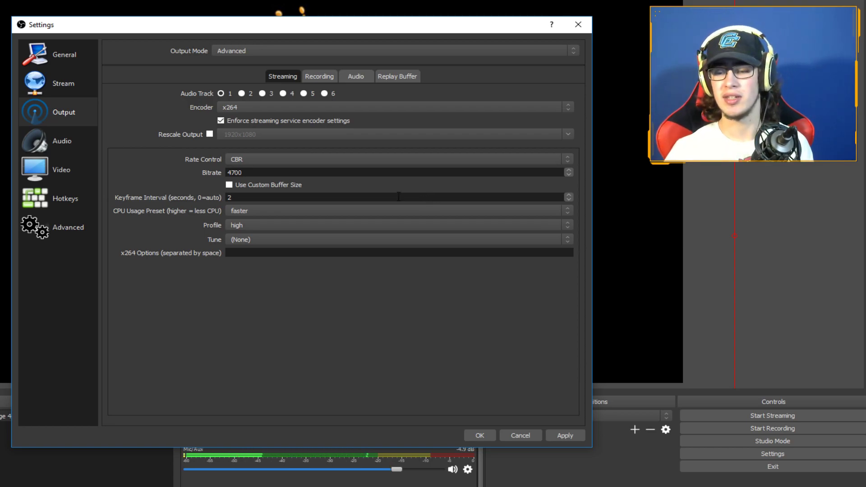
key("ctrl+a")
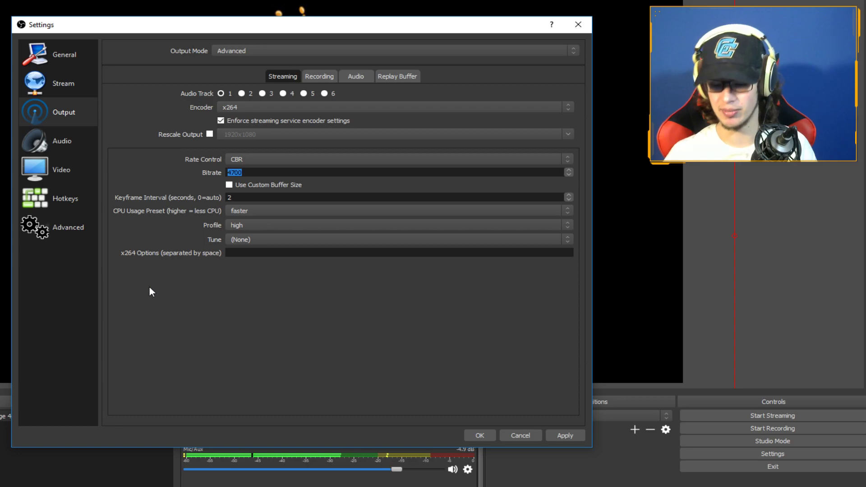
key("BackSpace")
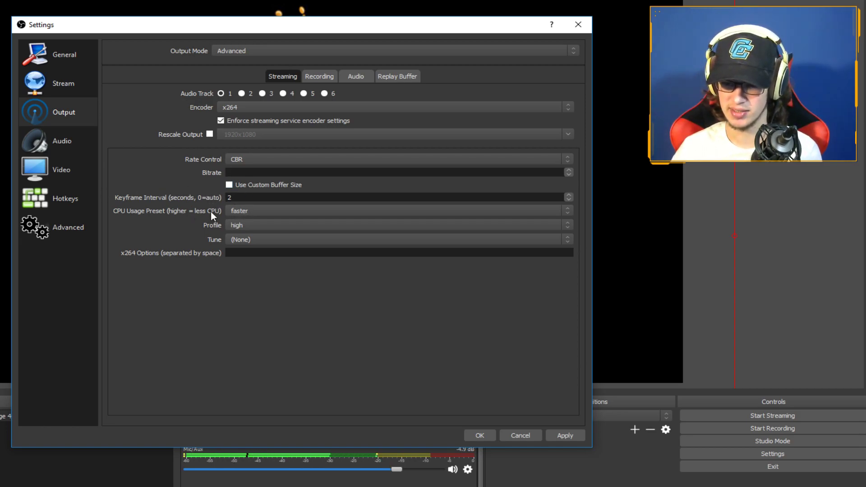
left_click(253, 209)
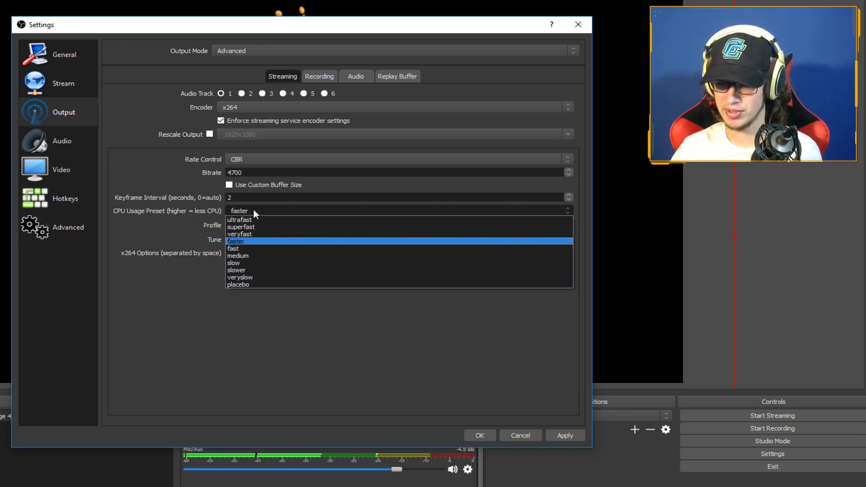
Try CPU preset fast, revert to faster, keep profile high, and view the Recording settings.
left_click(237, 248)
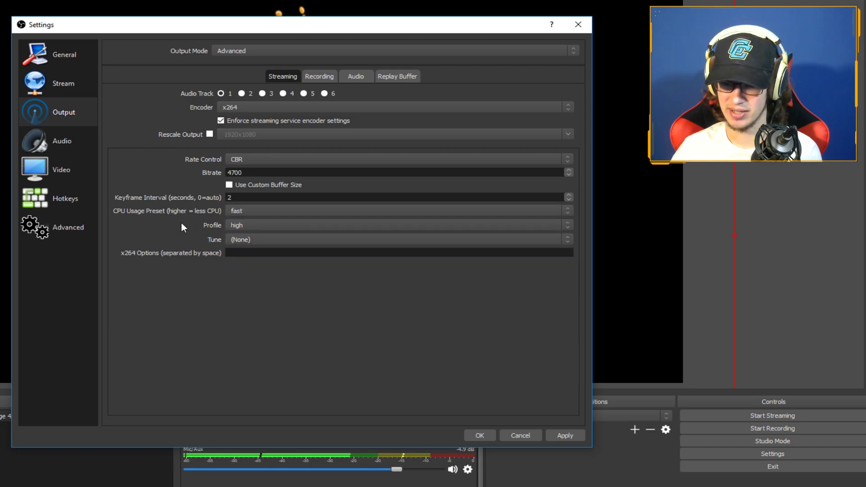
left_click(272, 212)
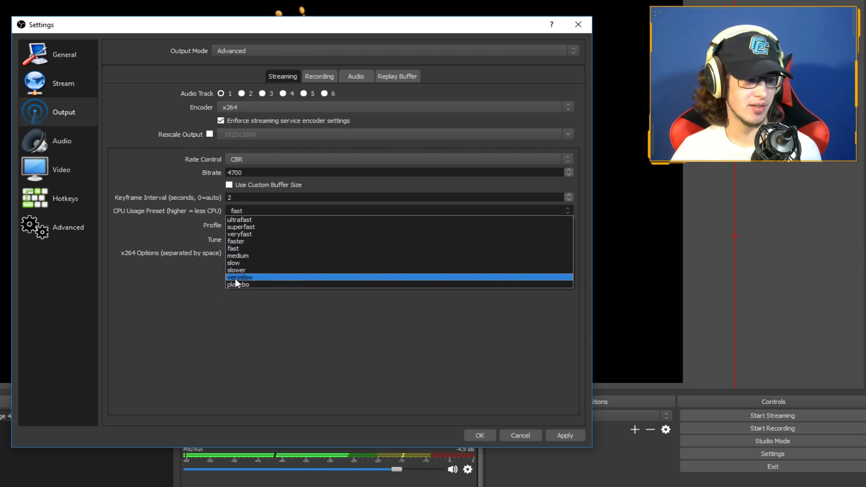
left_click(249, 242)
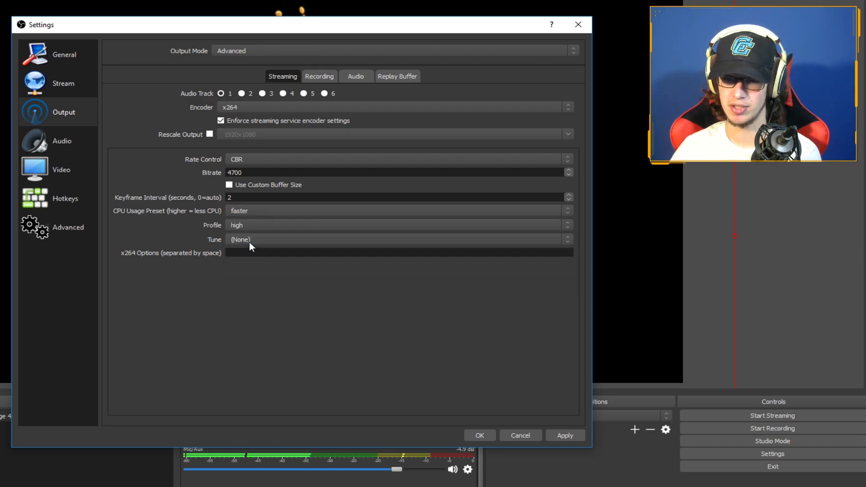
left_click(259, 223)
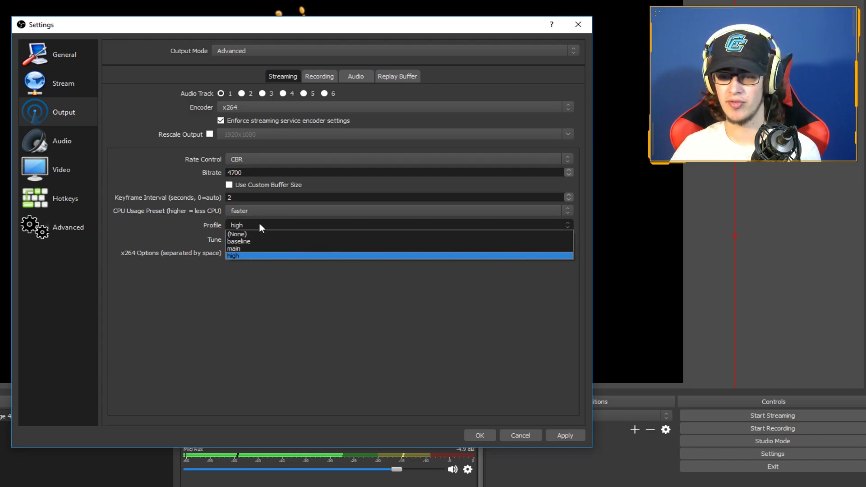
left_click(239, 256)
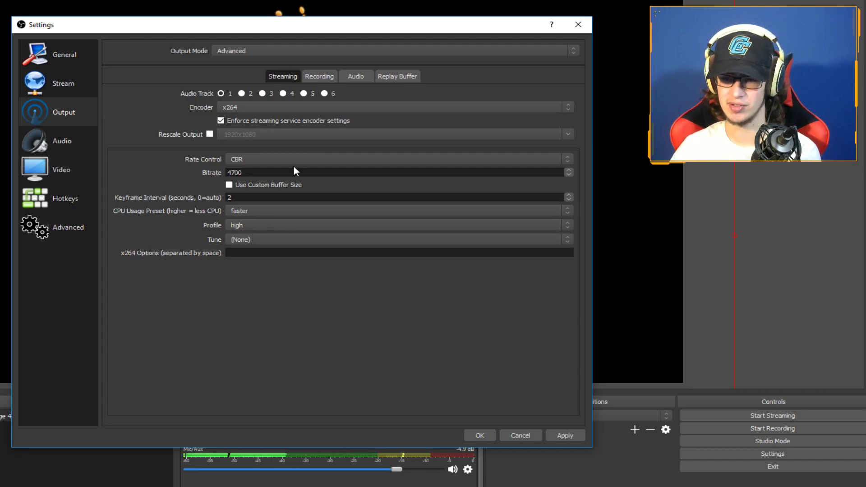
left_click(318, 77)
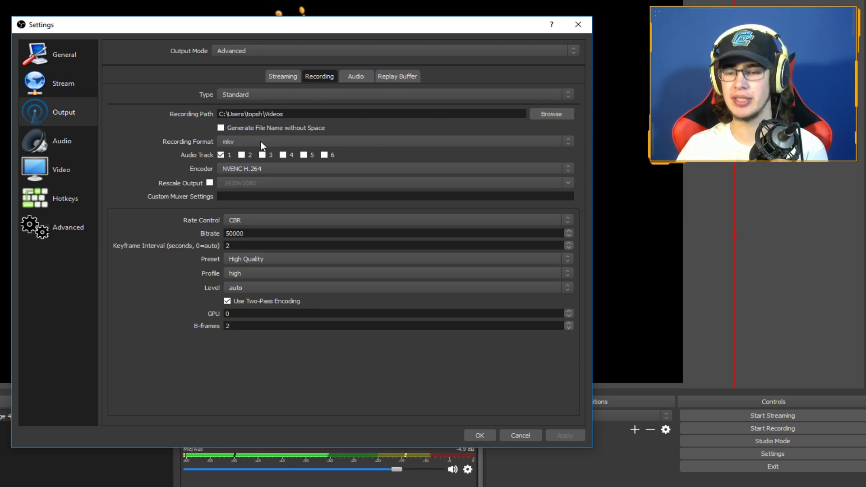
left_click(246, 142)
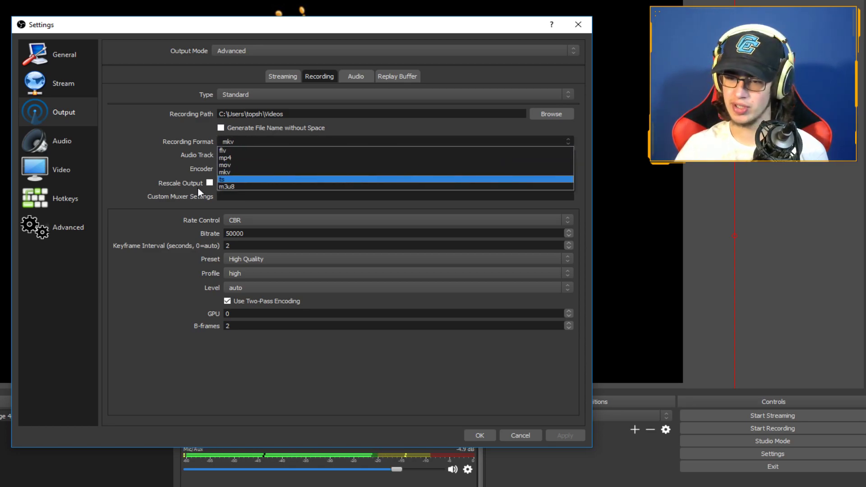
left_click(171, 171)
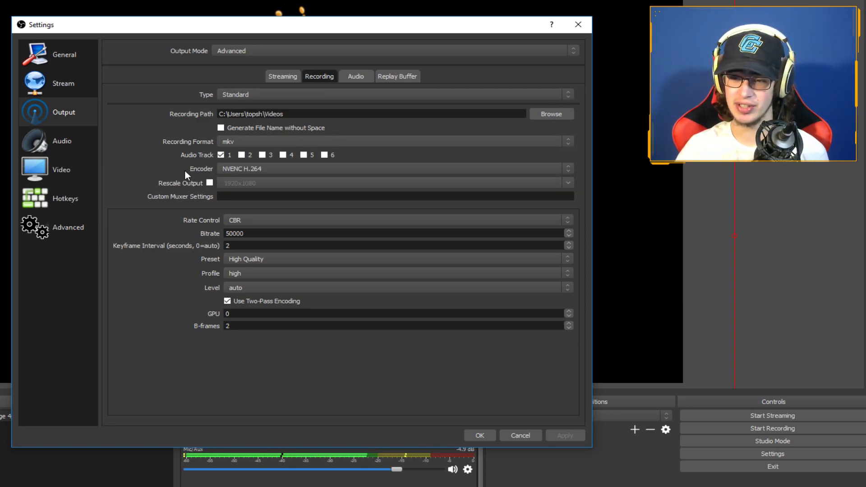
left_click(242, 155)
left_click(243, 155)
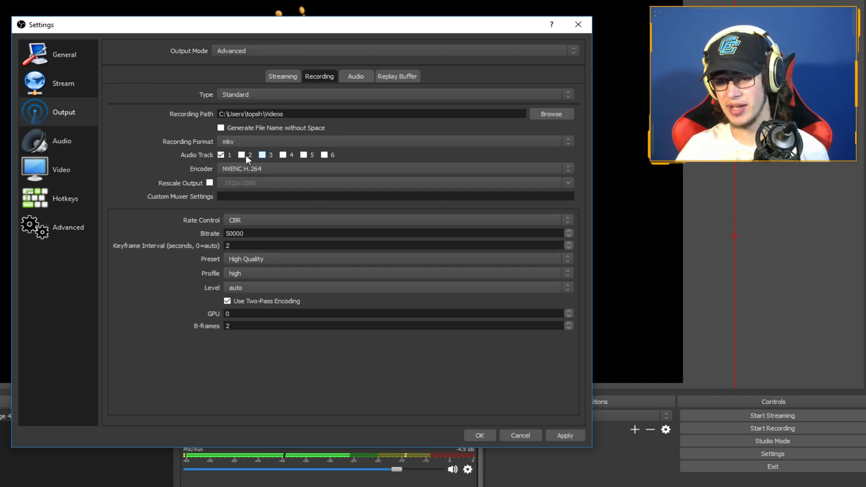
left_click(235, 142)
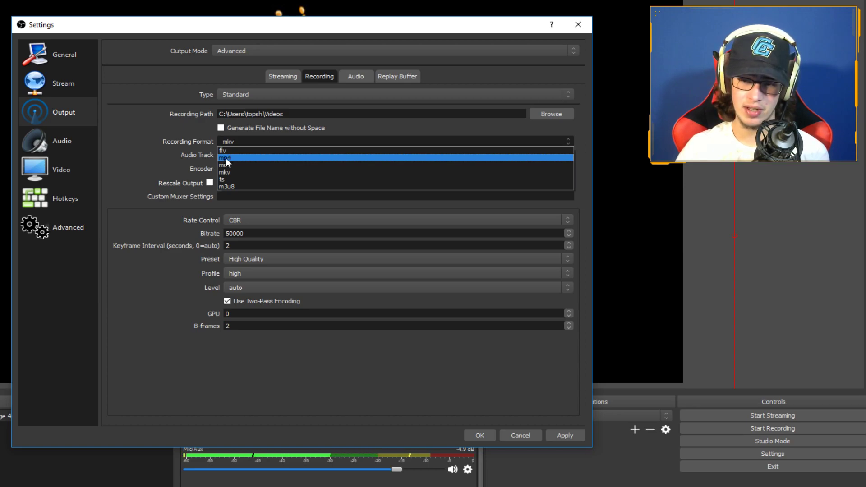
left_click(221, 172)
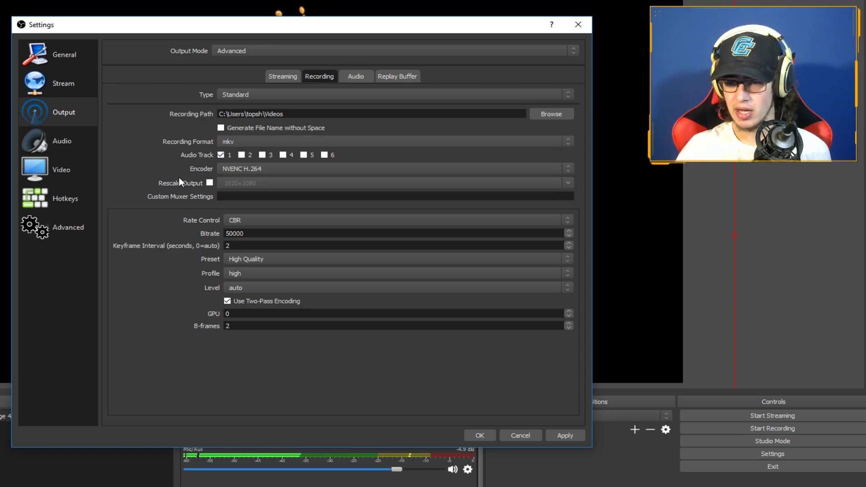
left_click(479, 434)
Bring up File > Remux Recordings and close it without remuxing anything.
left_click(105, 50)
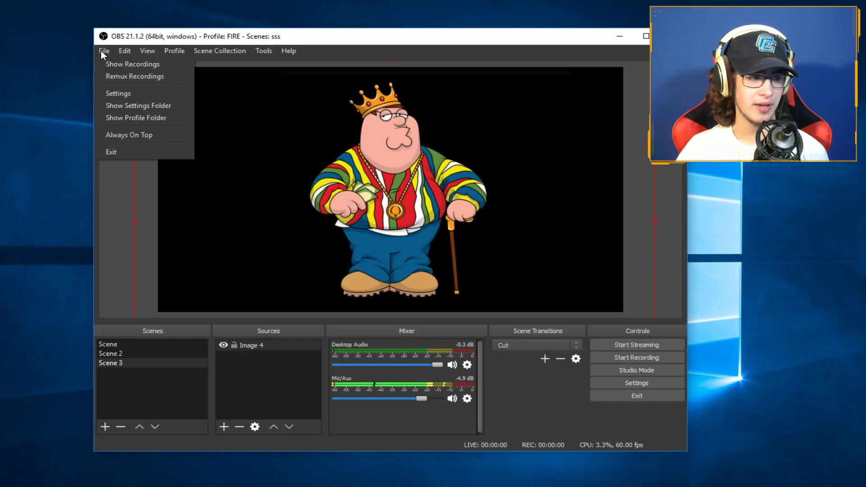
left_click(108, 75)
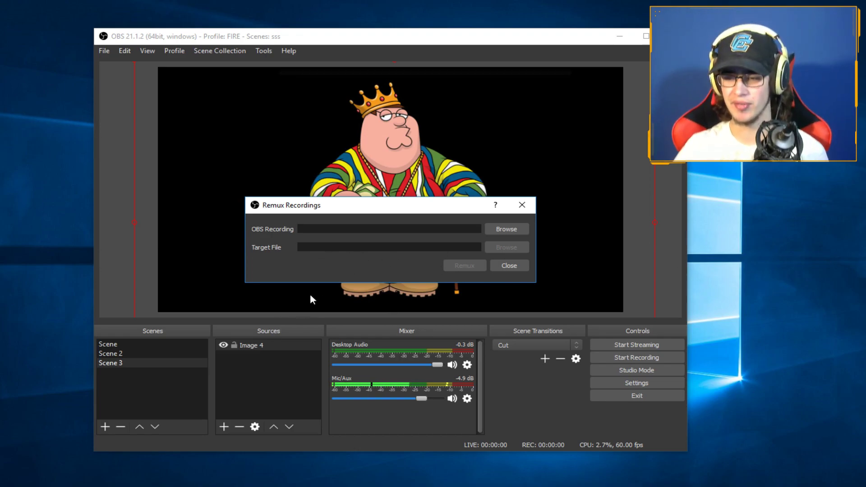
left_click(500, 267)
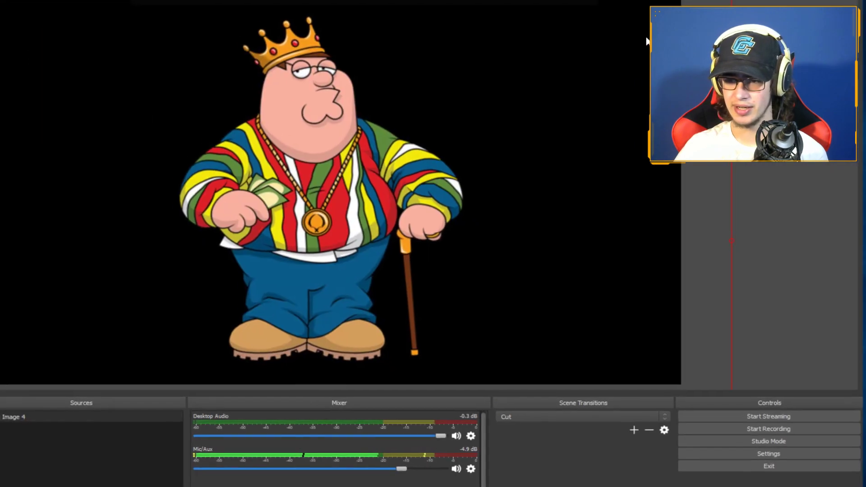
Reopen Output > Recording, keep the NVENC H.264 encoder, and leave only audio track 1 enabled.
left_click(763, 453)
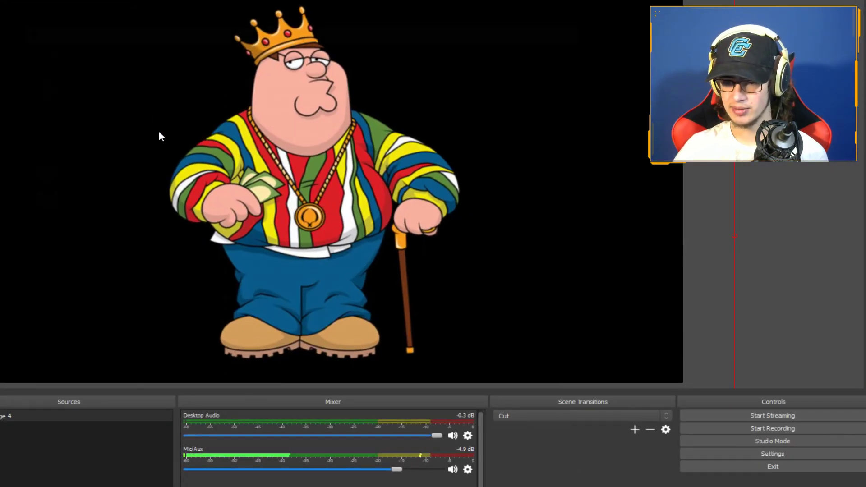
left_click(43, 117)
left_click(333, 77)
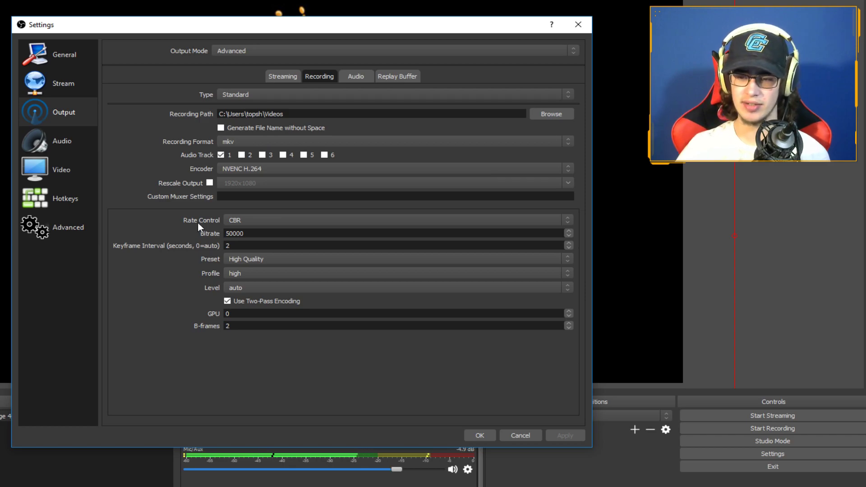
left_click(260, 172)
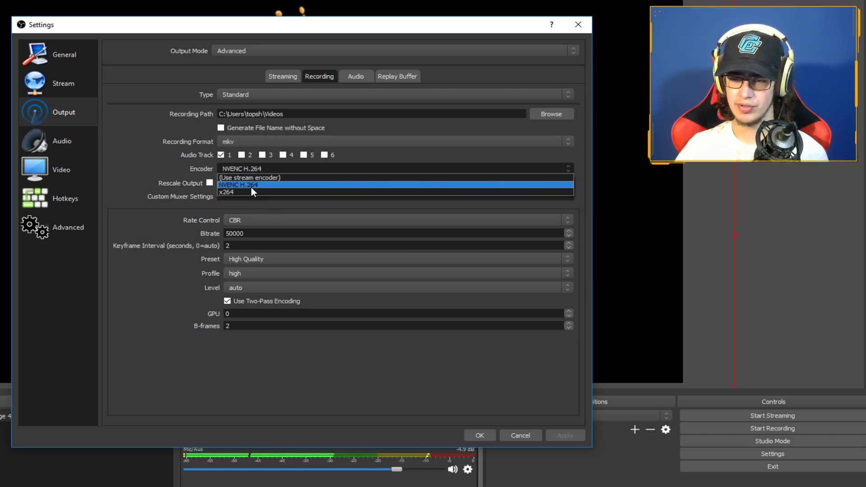
left_click(152, 134)
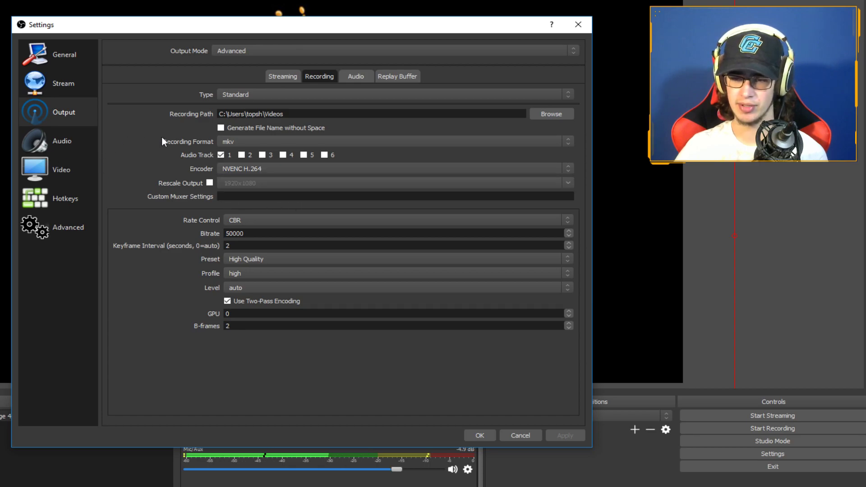
left_click(242, 156)
left_click(242, 155)
left_click(263, 155)
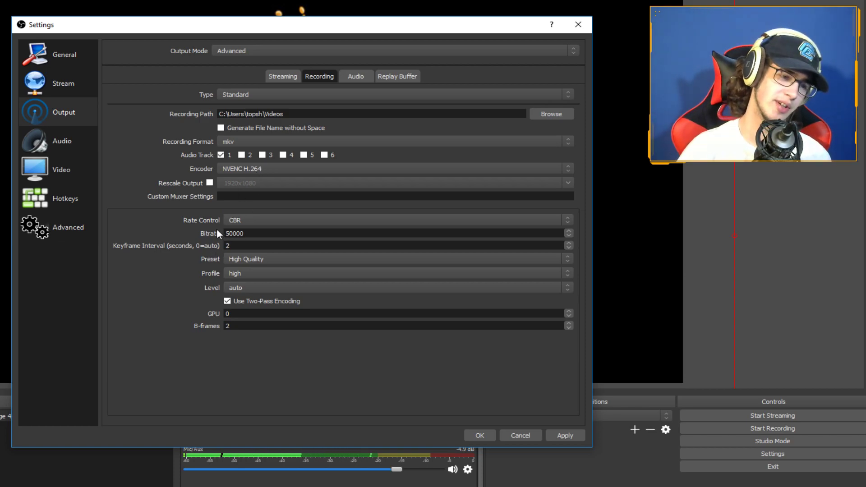
left_click(247, 221)
left_click(245, 221)
left_click(245, 222)
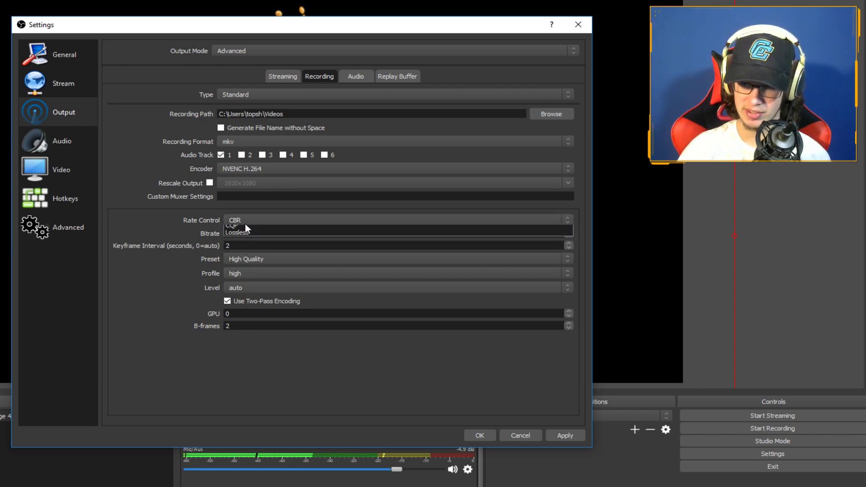
left_click(243, 222)
left_click(243, 221)
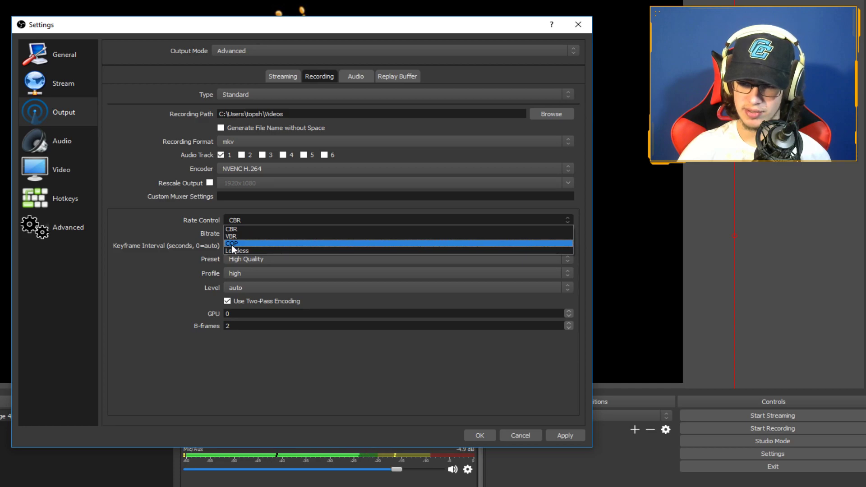
left_click(232, 244)
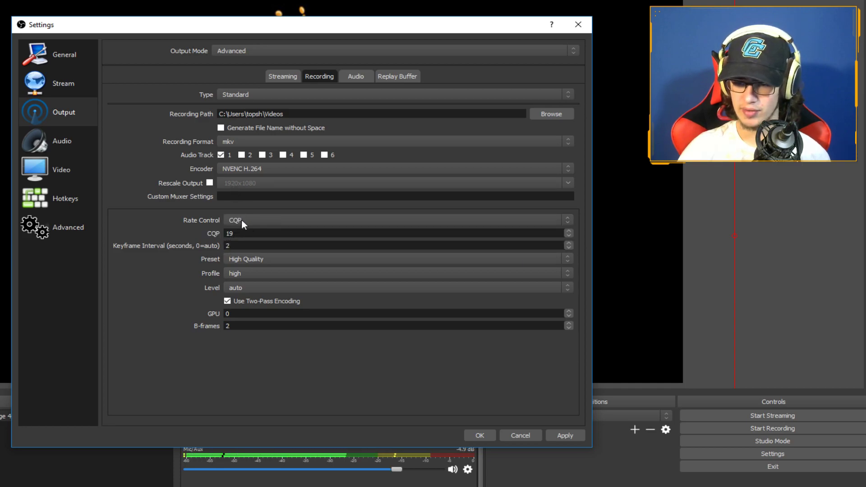
left_click_drag(236, 234, 211, 233)
type("18")
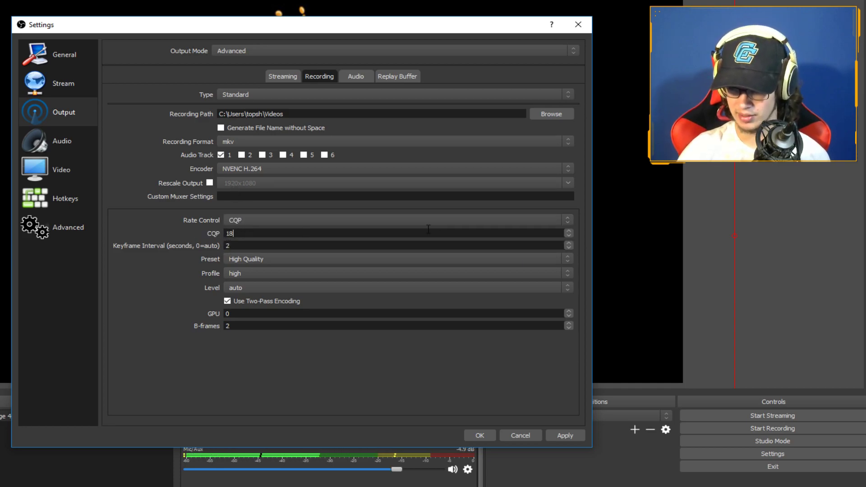
type("1")
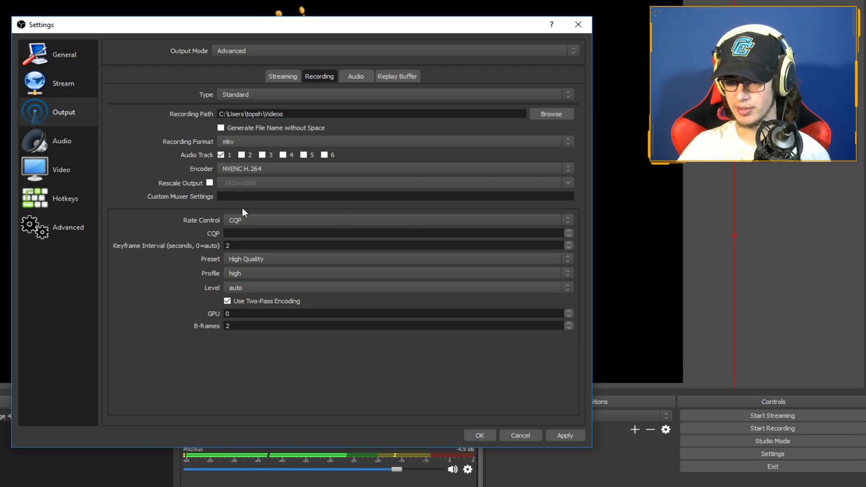
left_click(242, 217)
left_click(239, 225)
key("Up")
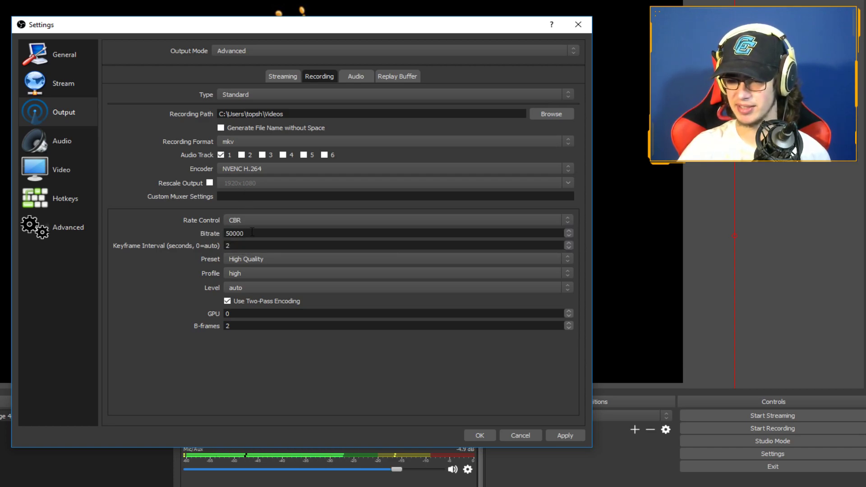
double_click(237, 233)
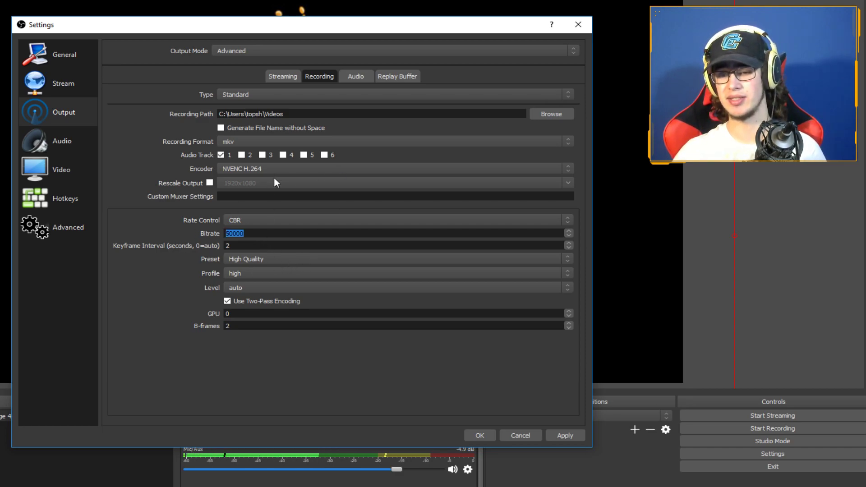
left_click(178, 288)
left_click_drag(237, 247, 175, 248)
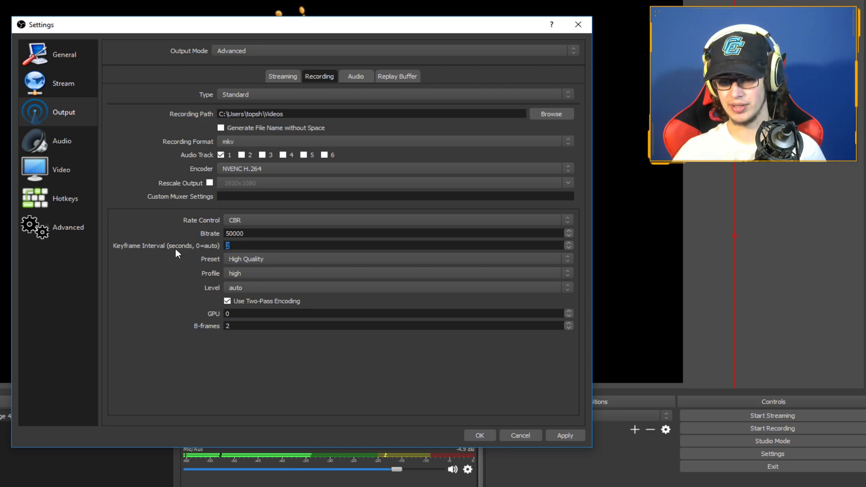
left_click(251, 259)
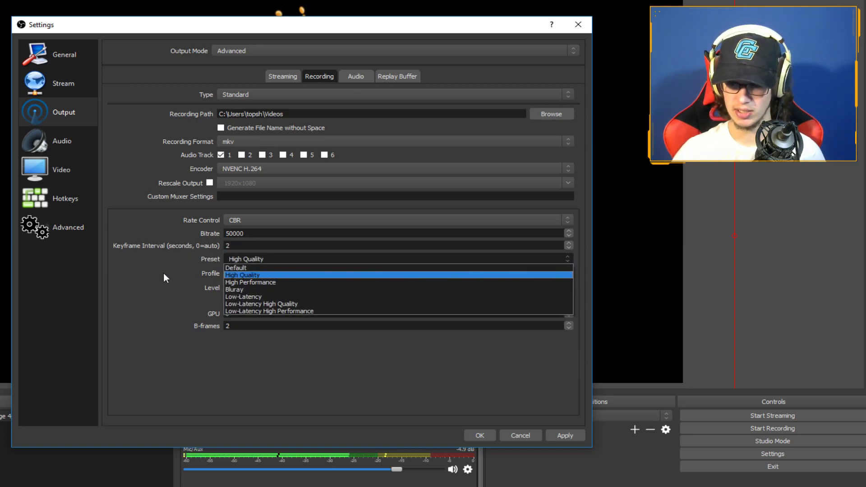
left_click(260, 270)
left_click(234, 273)
left_click(235, 282)
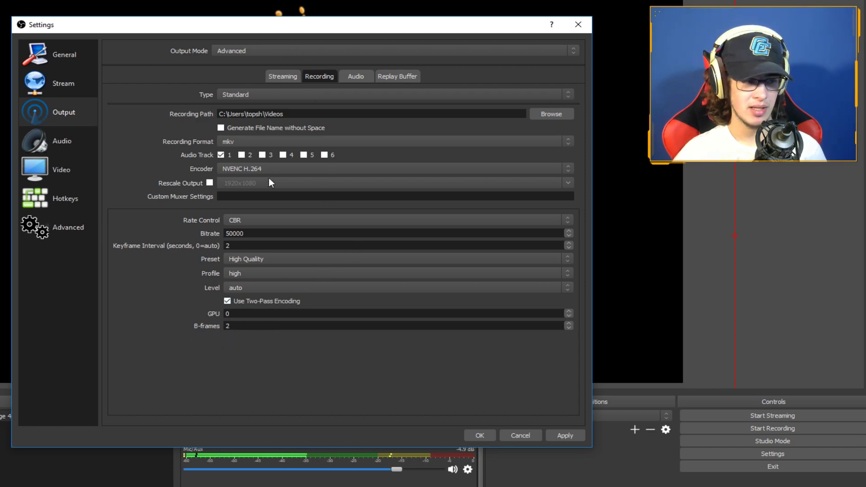
left_click(349, 76)
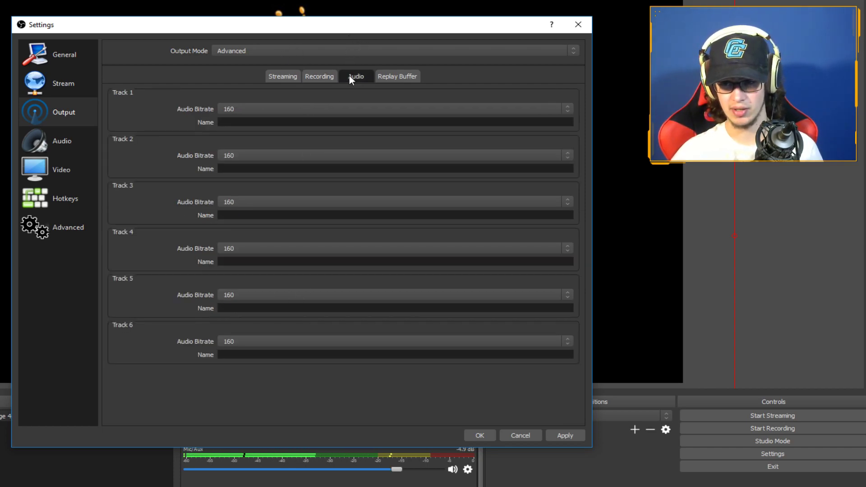
Move from the Audio settings page on to the Video settings page.
left_click(65, 142)
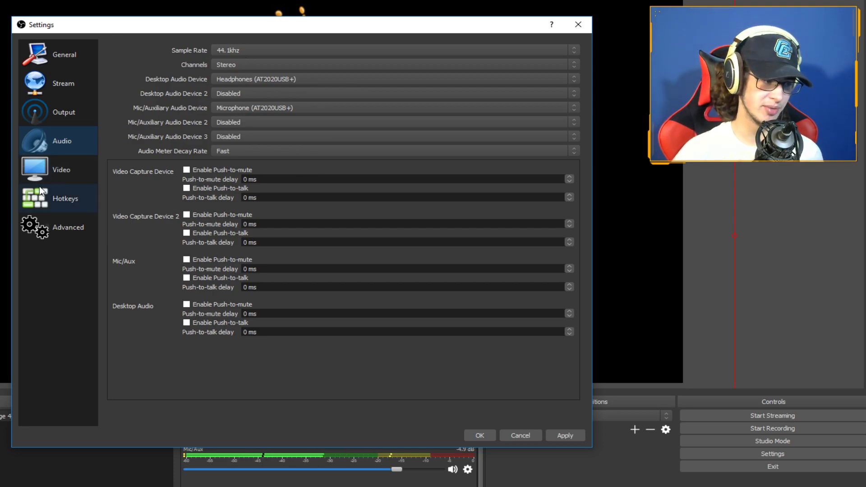
left_click(67, 171)
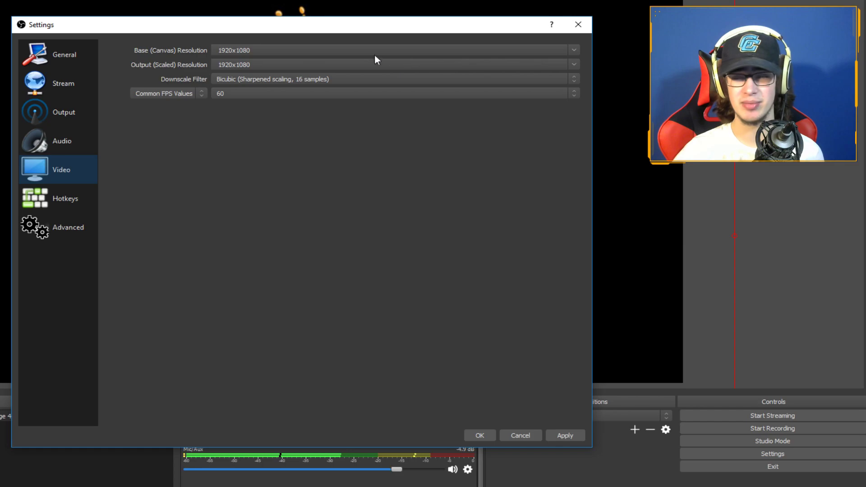
Scale video output from 1920x1080 to 1280x720 with the Lanczos filter, keeping 60 FPS.
left_click(580, 65)
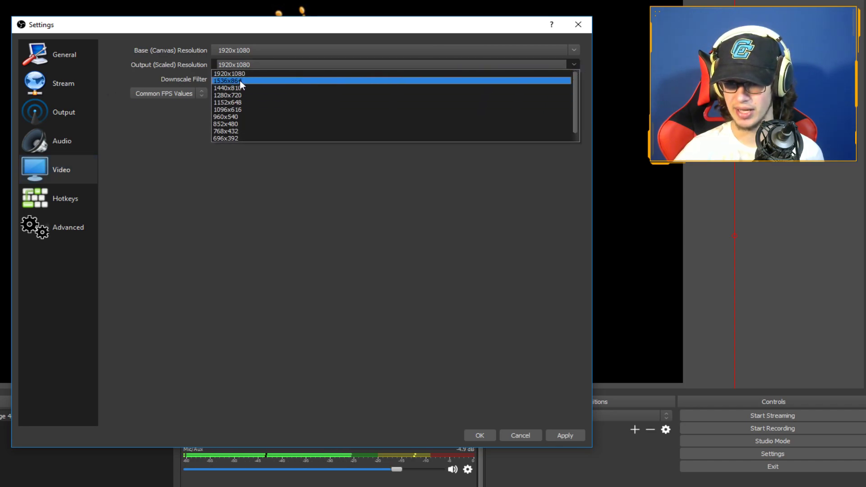
scroll(242, 80, "down", 1)
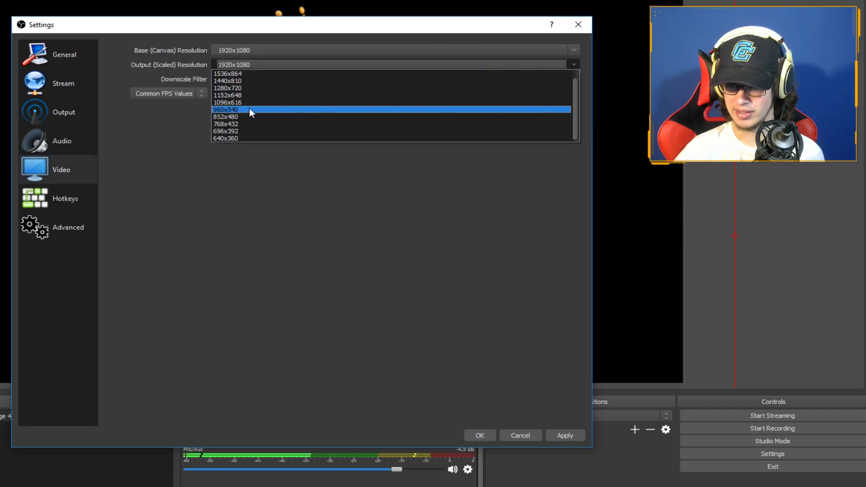
left_click(250, 88)
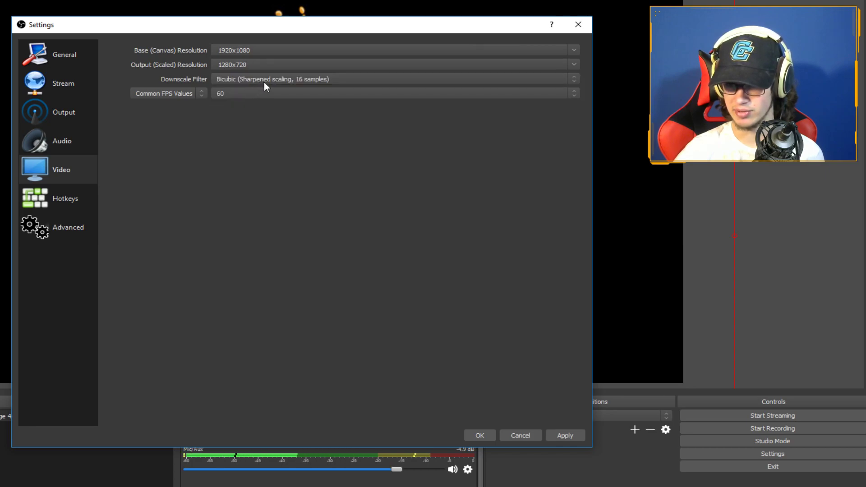
left_click(264, 81)
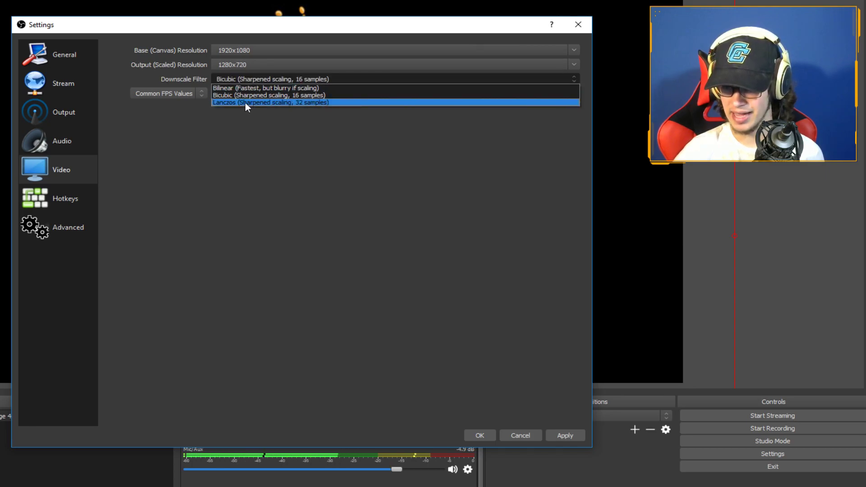
left_click(293, 104)
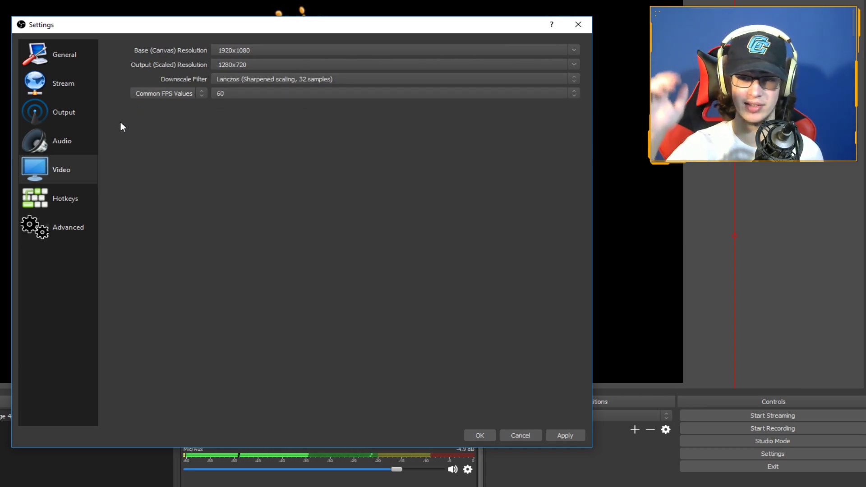
left_click(232, 93)
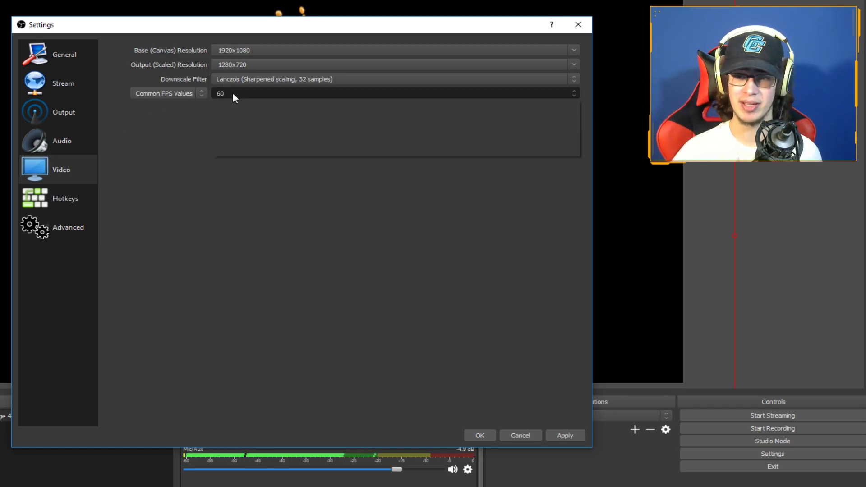
left_click(232, 92)
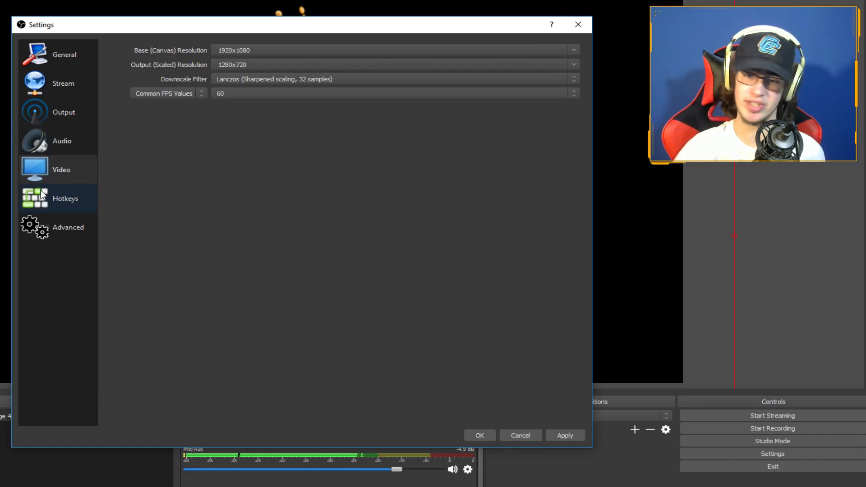
left_click(51, 202)
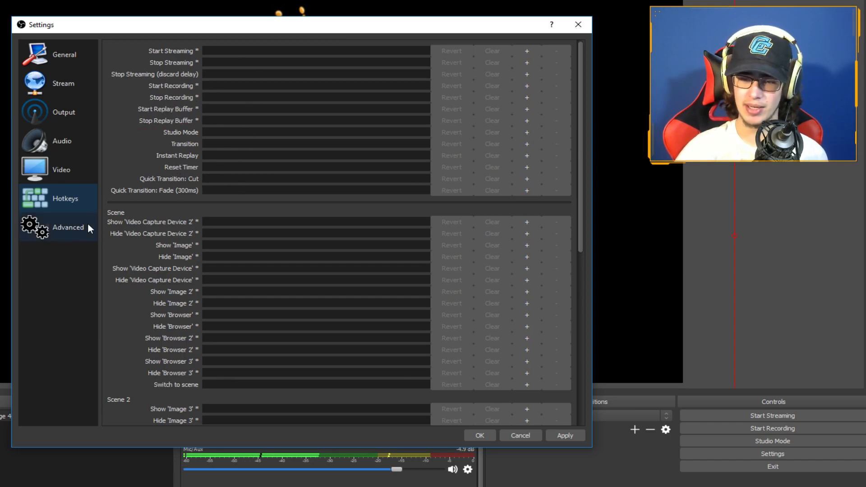
Open the Advanced settings page and keep process priority at Above Normal.
left_click(73, 230)
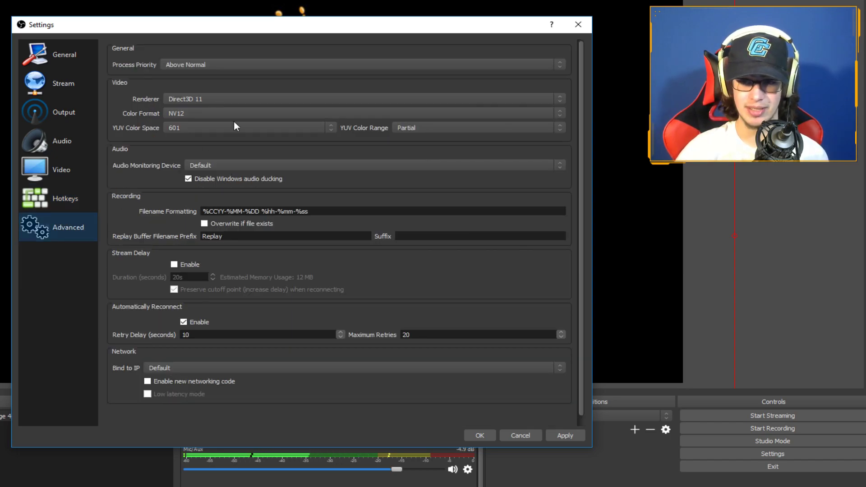
left_click(225, 66)
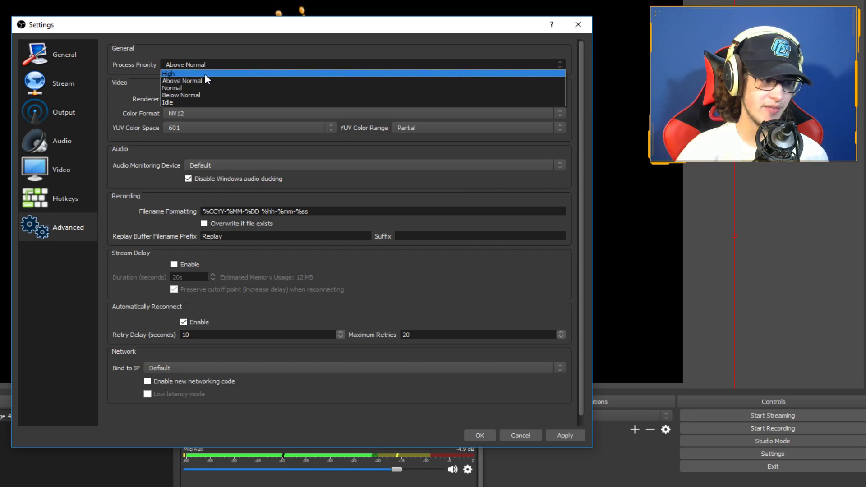
left_click(121, 72)
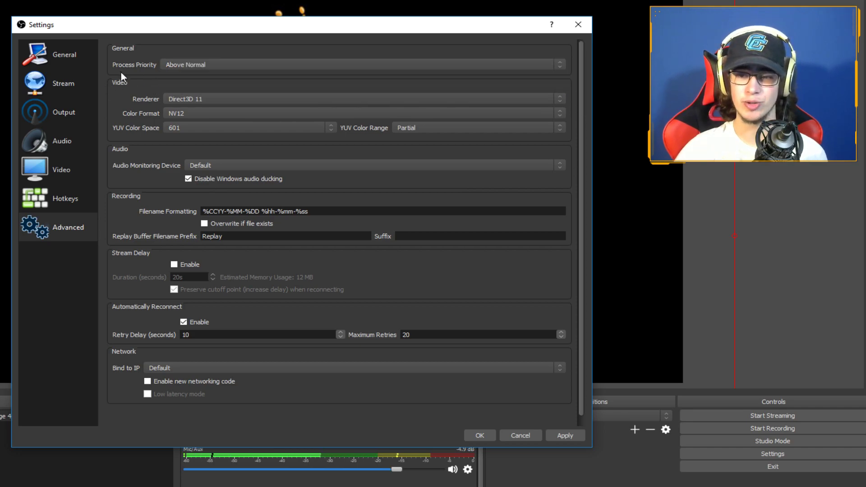